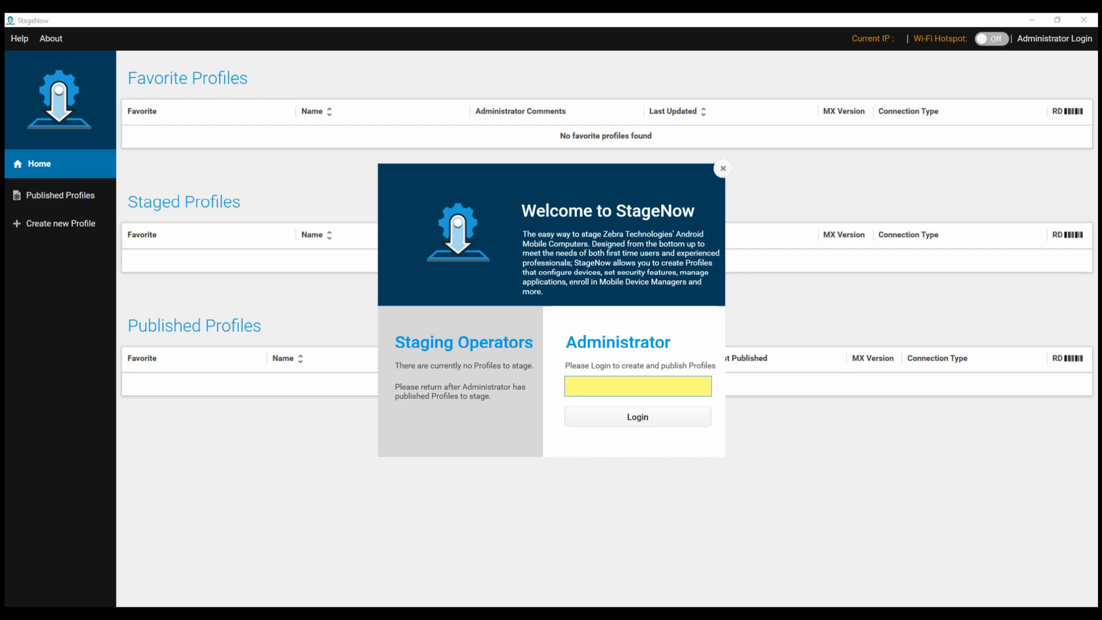
Log in as administrator with the account password and open My LifeGuard Updates
text(•••••)
click(637, 416)
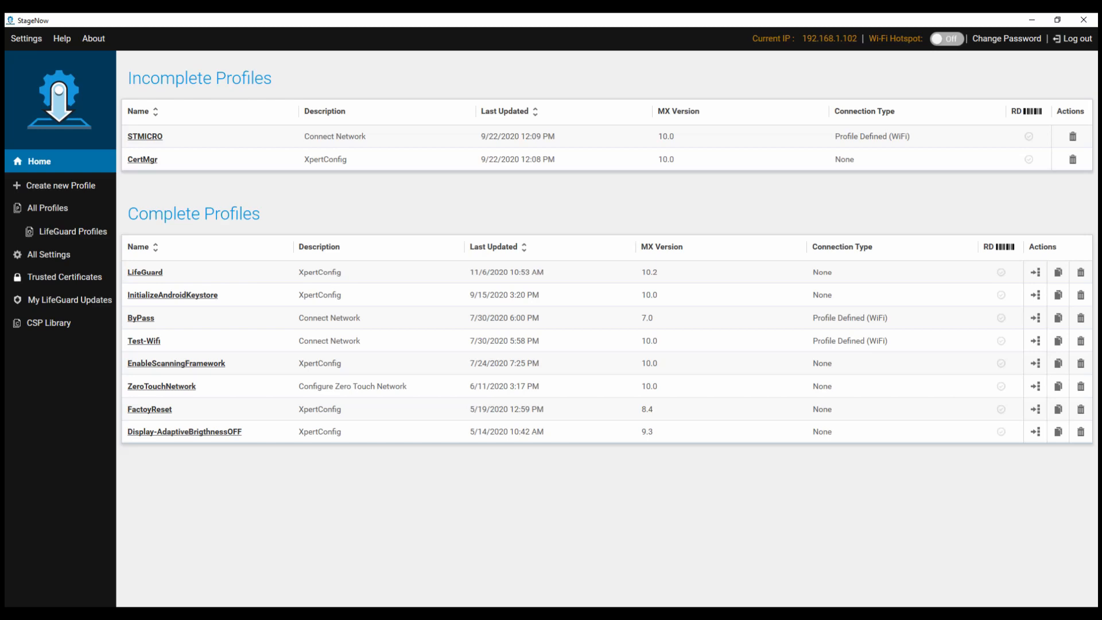
click(70, 299)
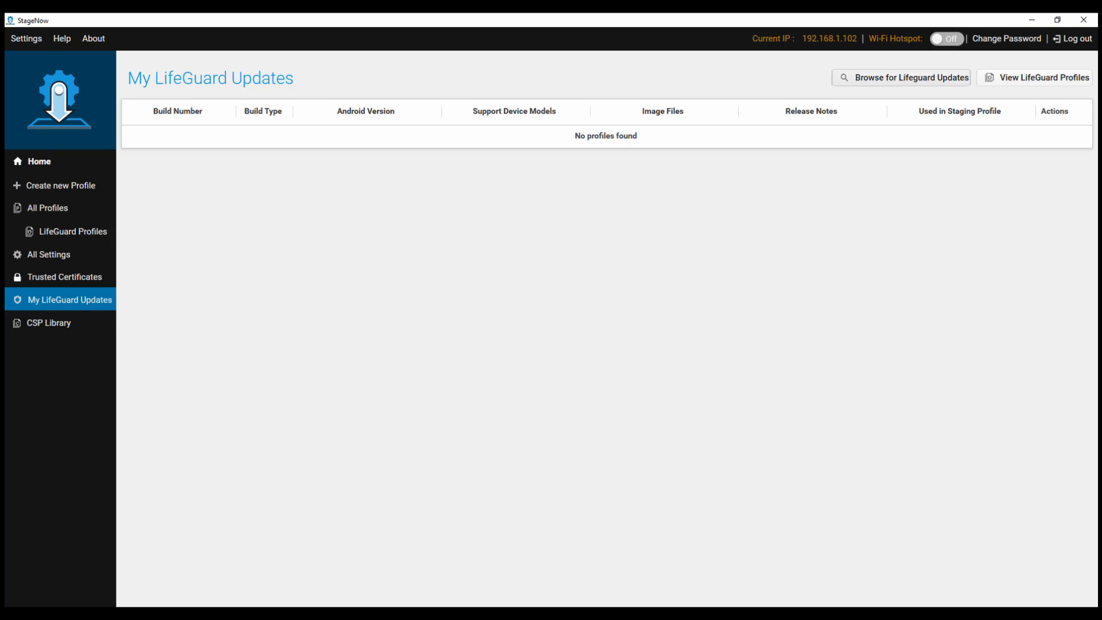
Browse for LifeGuard updates, sign in with the Zebra account's username and password, confirm the activation code and allow the requested access
click(901, 78)
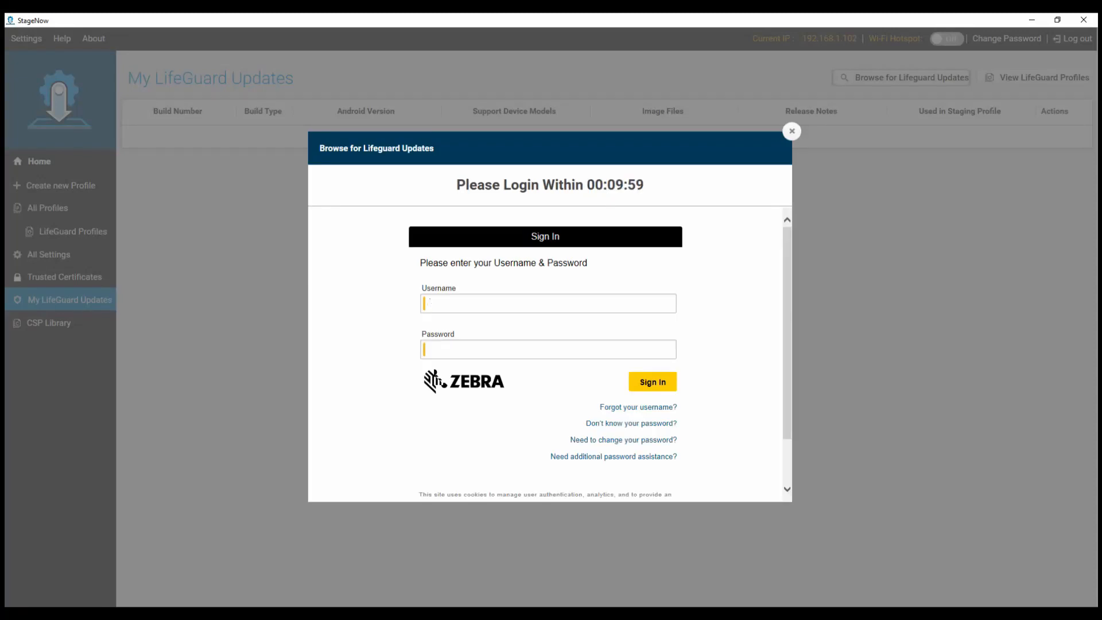
click(548, 303)
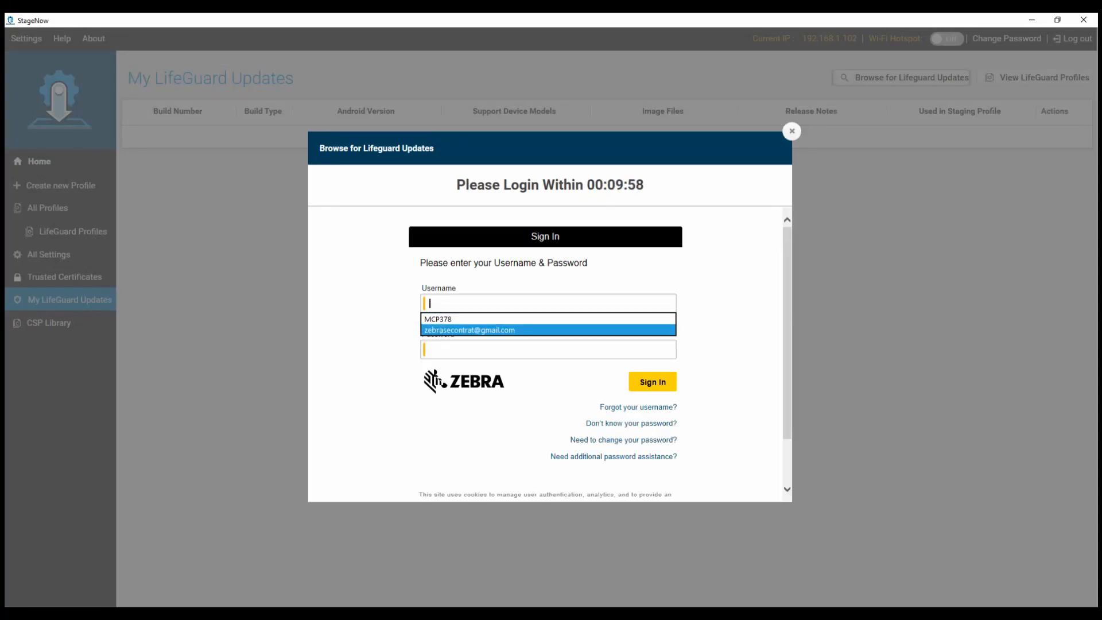
click(548, 330)
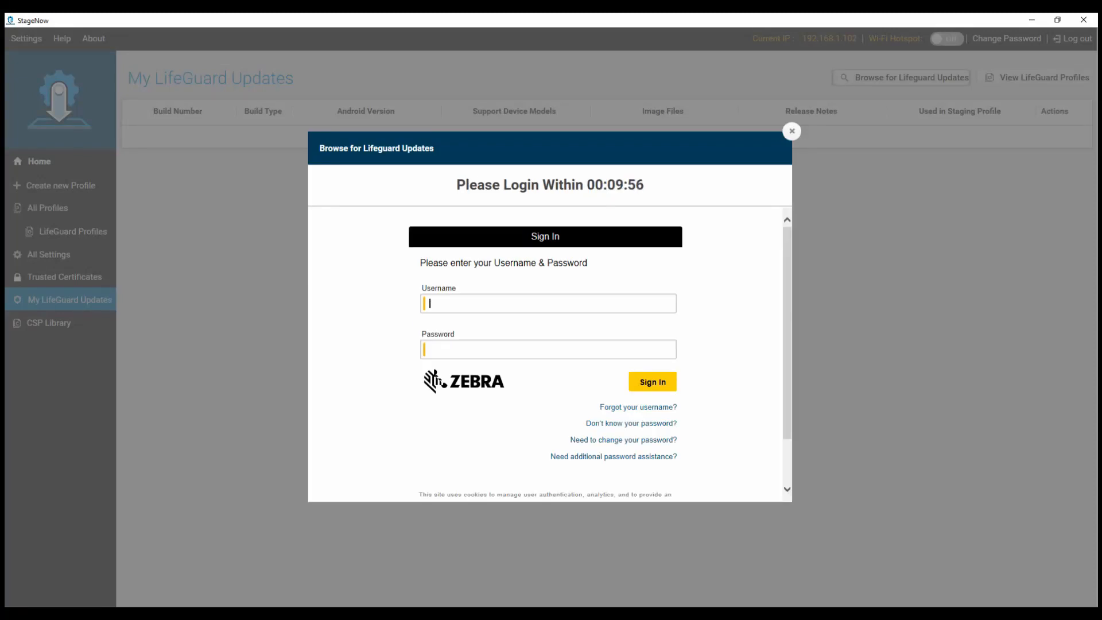
text(se)
key(BackSpace)
key(BackSpace)
key(ctrl+v)
key(Tab)
key(ctrl+v)
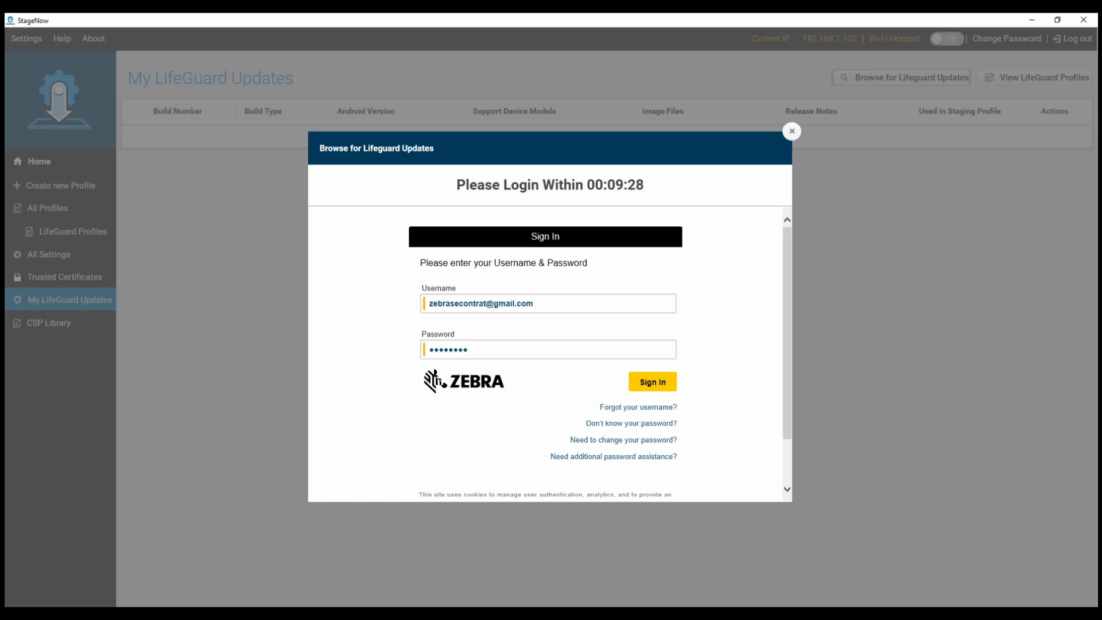
click(652, 381)
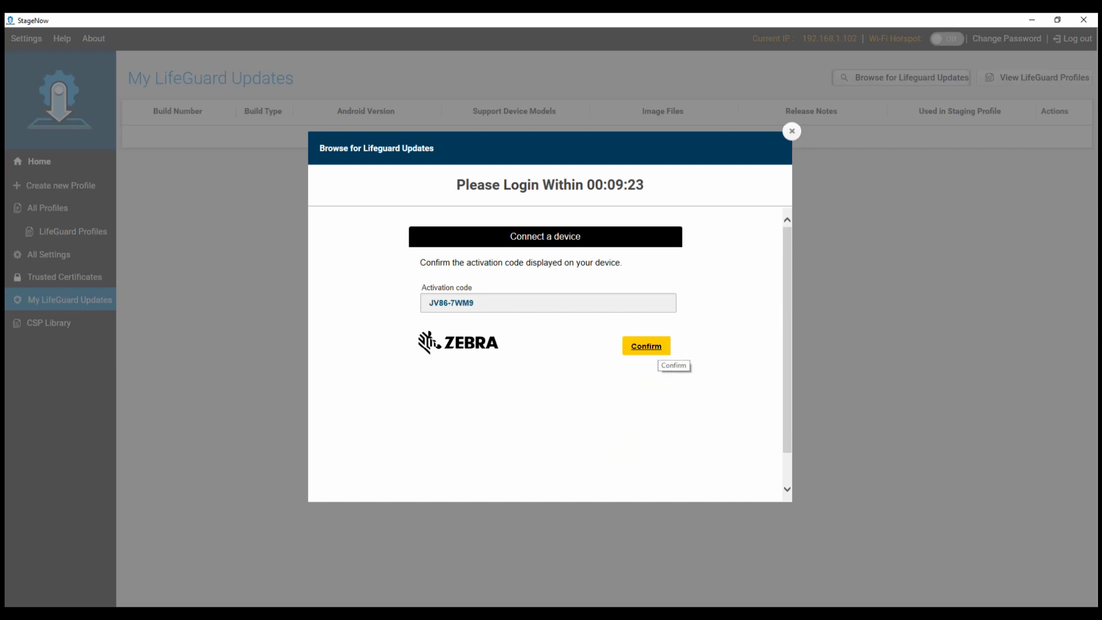
click(647, 347)
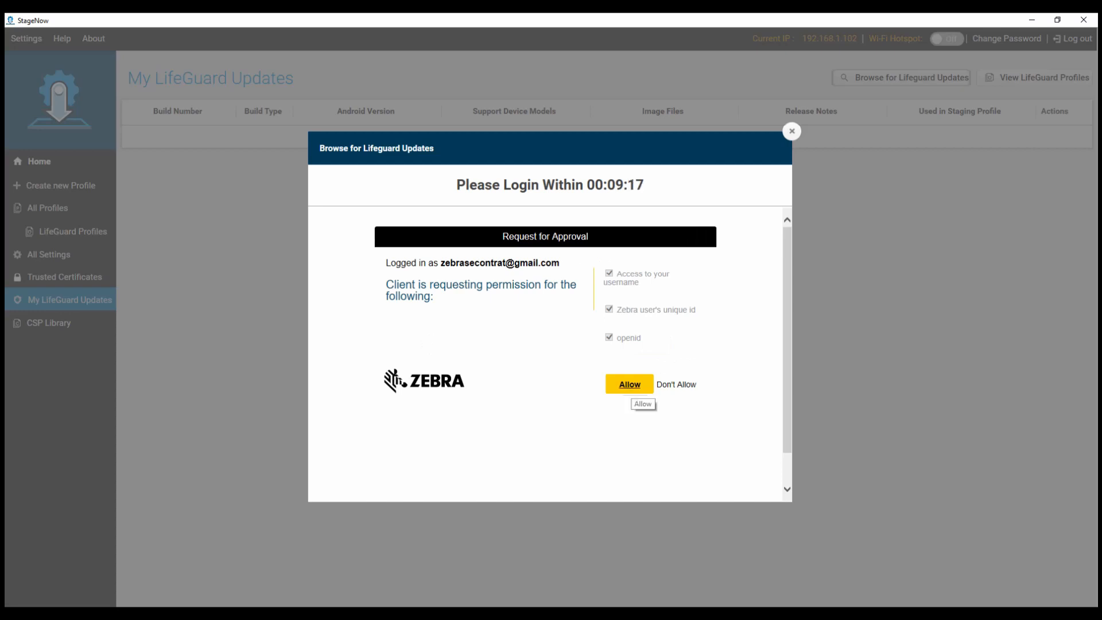
click(630, 385)
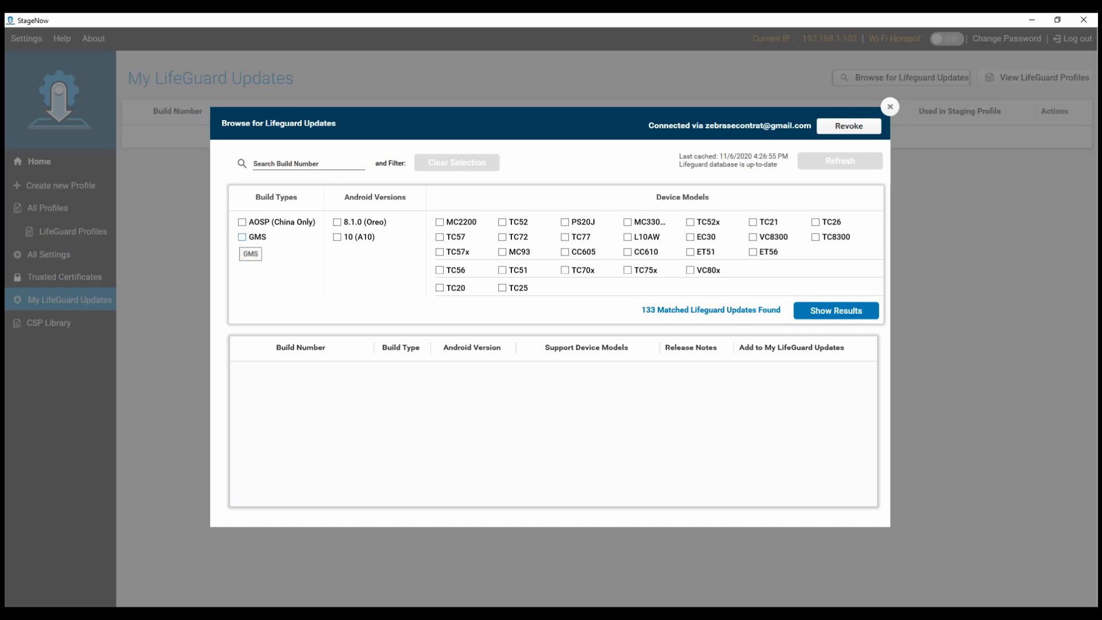
Filter the LifeGuard updates by build type GMS, Android version 10 (A10) and device model TC21, and look through the matching builds
click(241, 237)
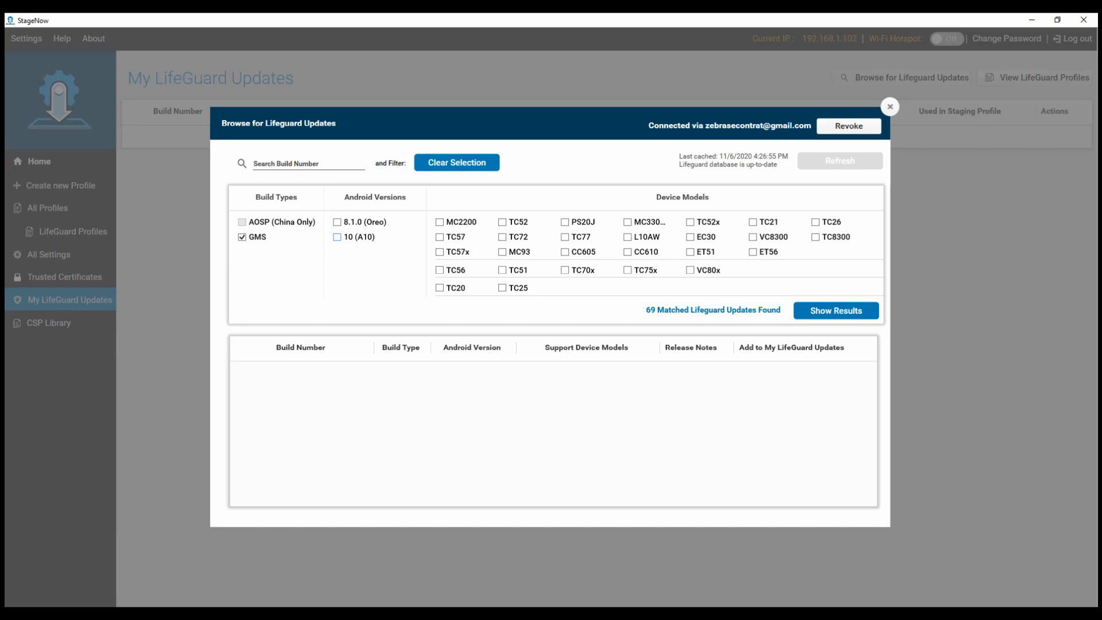
click(337, 237)
click(753, 222)
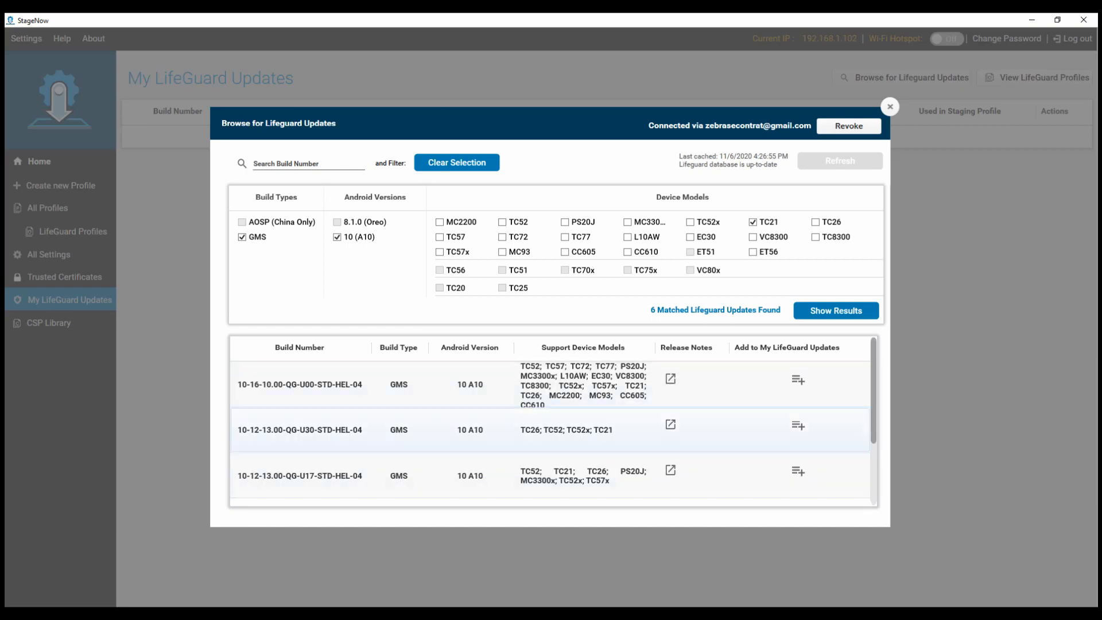
scroll(550, 433, down, 3)
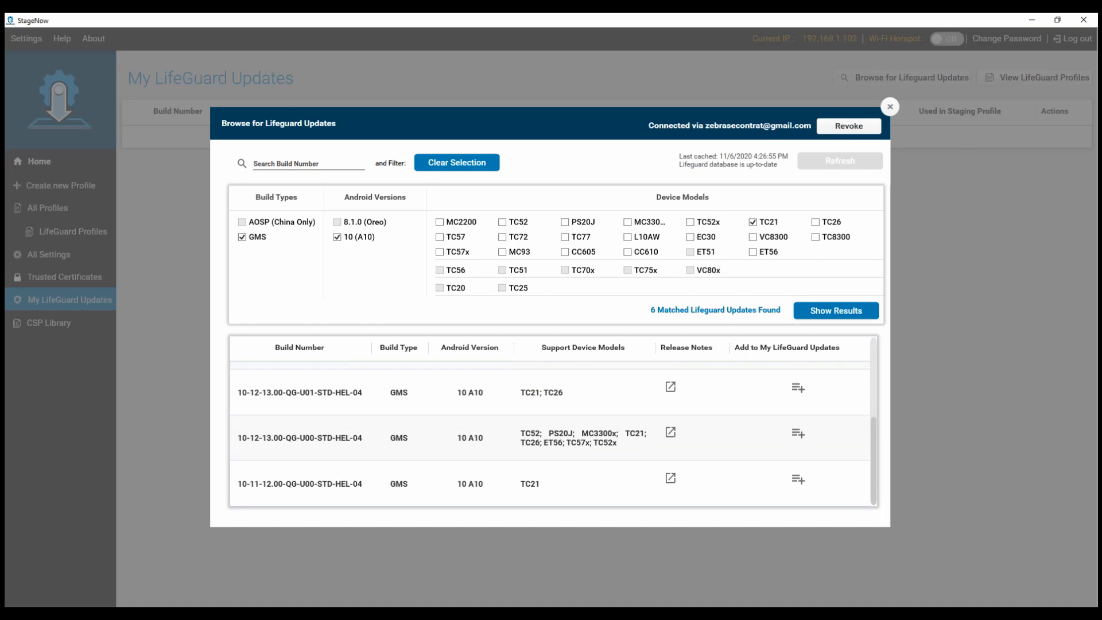
scroll(551, 434, up, 1)
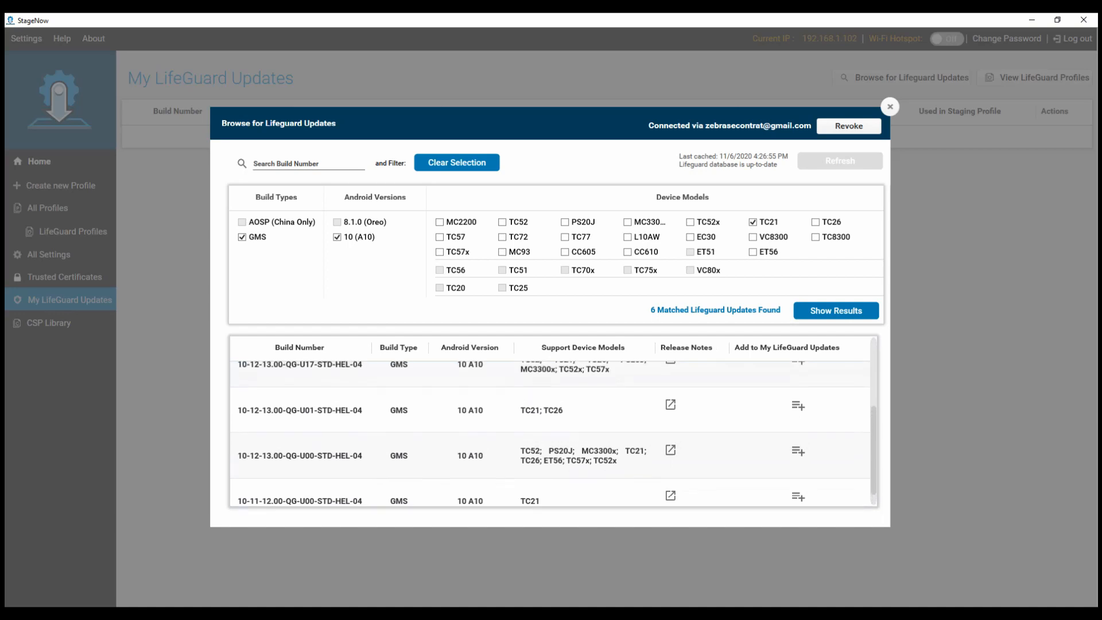
scroll(551, 433, up, 2)
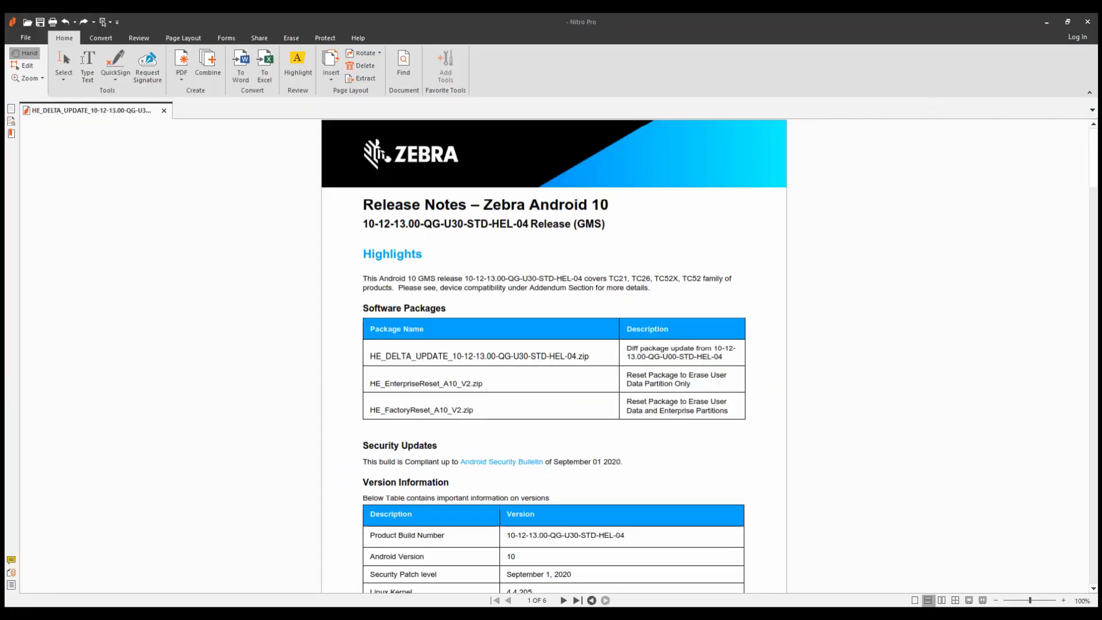
Review the software packages, device support, new features and resolved issues in the 10-12-13.00-QG-U30-STD-HEL-04 release notes, and close the document
scroll(553, 356, down, 1)
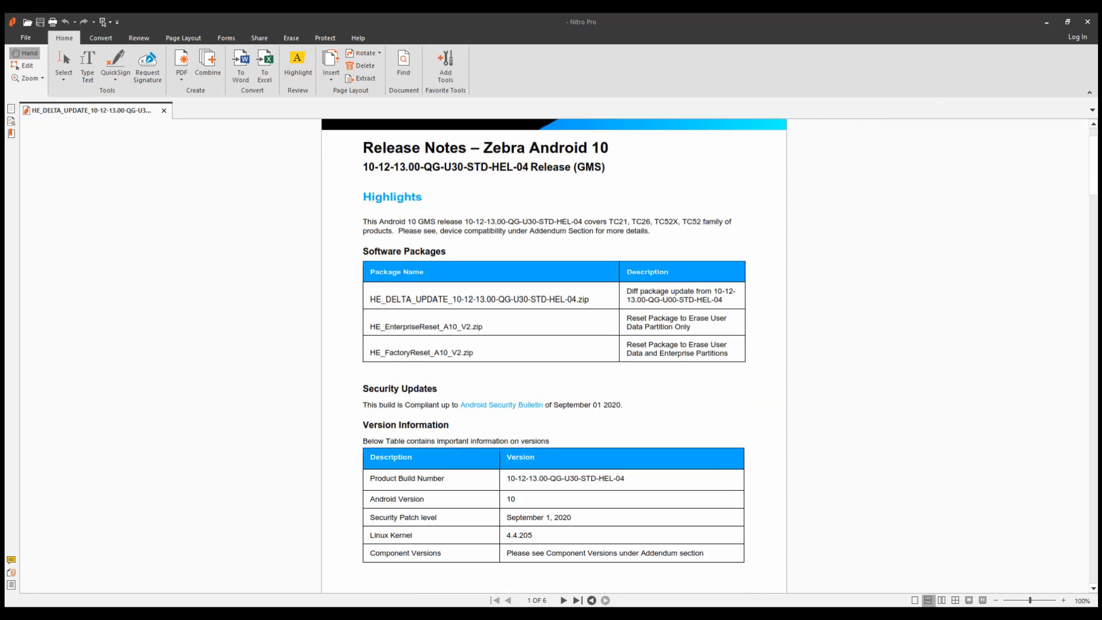
scroll(554, 356, down, 1)
scroll(554, 355, down, 6)
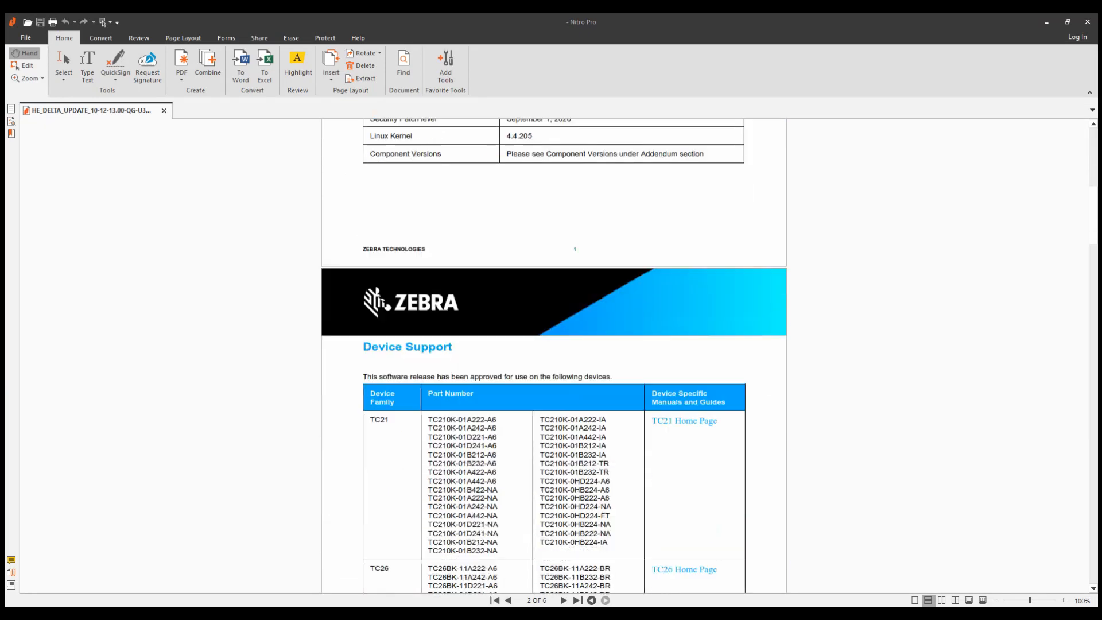
scroll(554, 356, down, 4)
scroll(554, 356, down, 11)
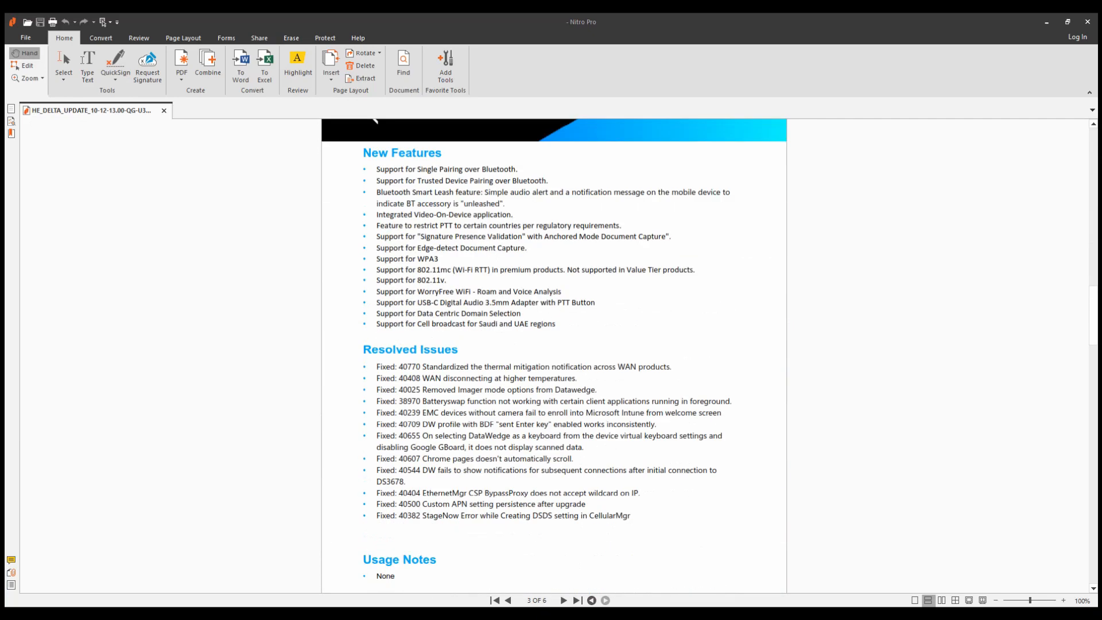
scroll(554, 356, up, 1)
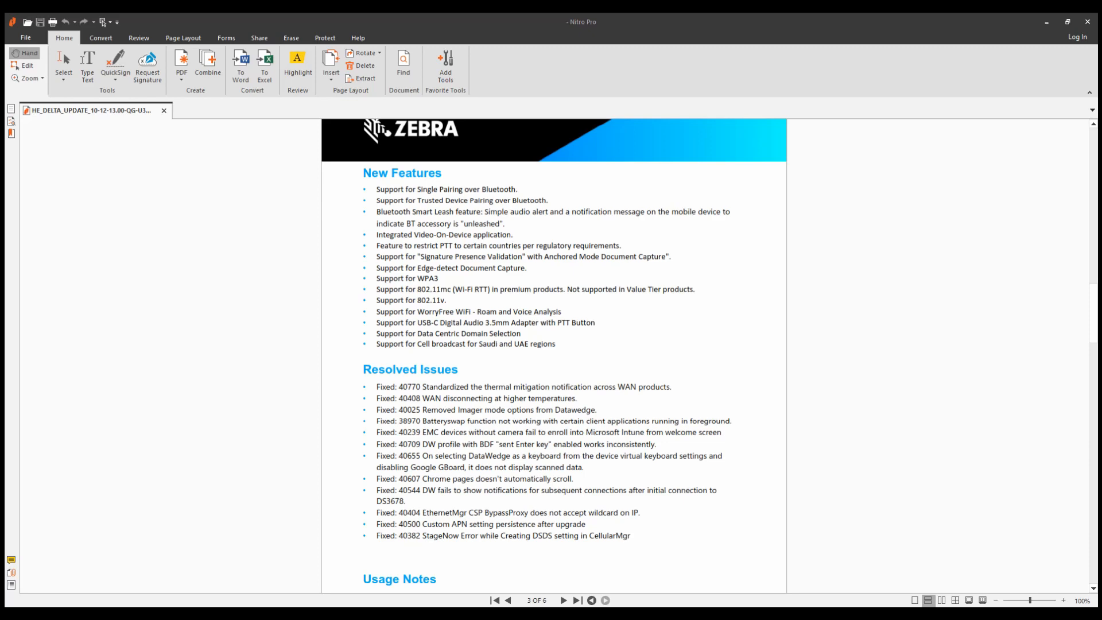
scroll(554, 355, up, 5)
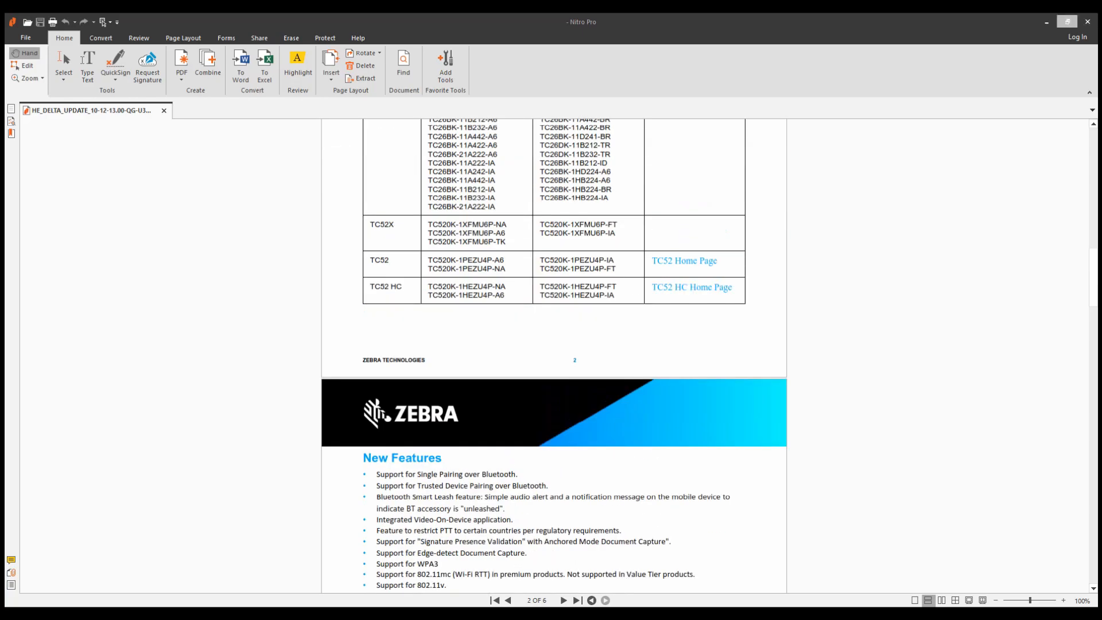
click(1086, 22)
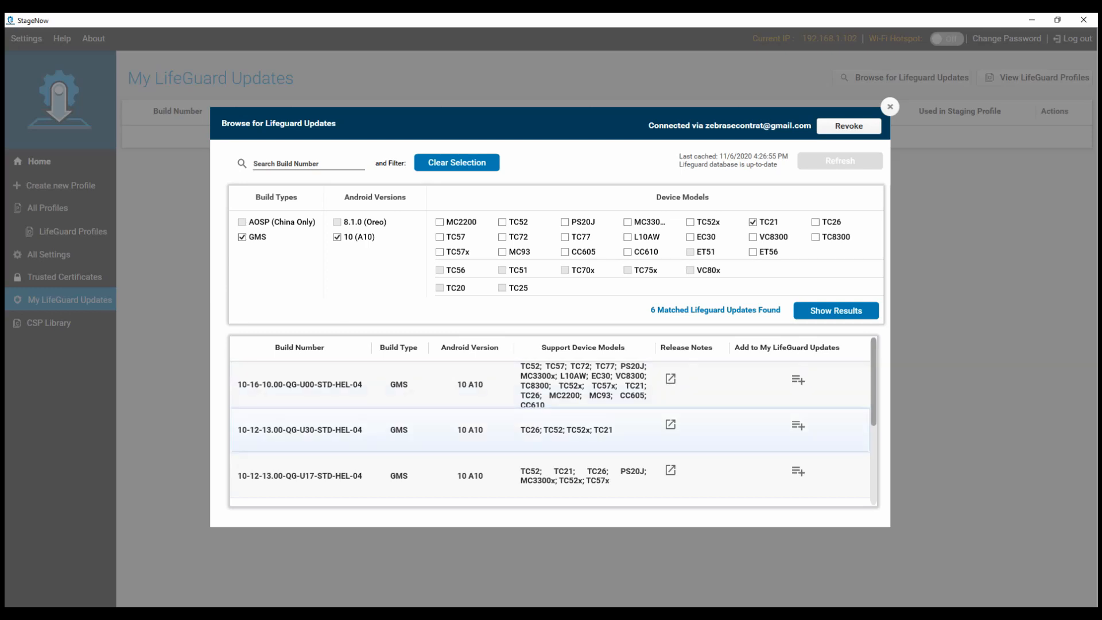
Add build 10-12-13.00-QG-U30-STD-HEL-04 to My LifeGuard Updates and download its image files
click(798, 425)
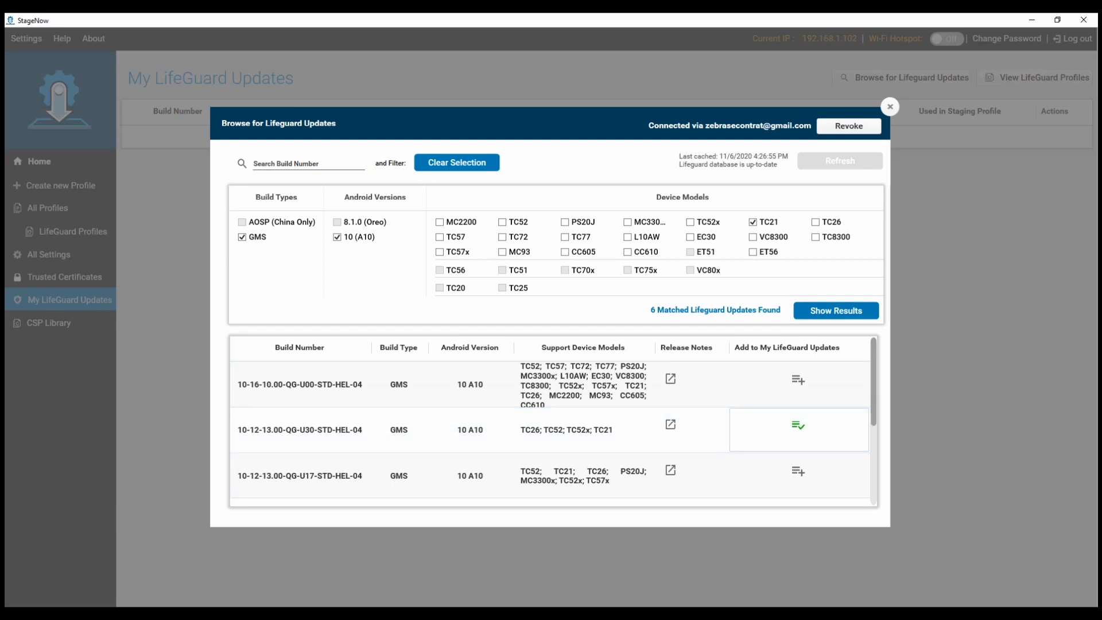
click(890, 106)
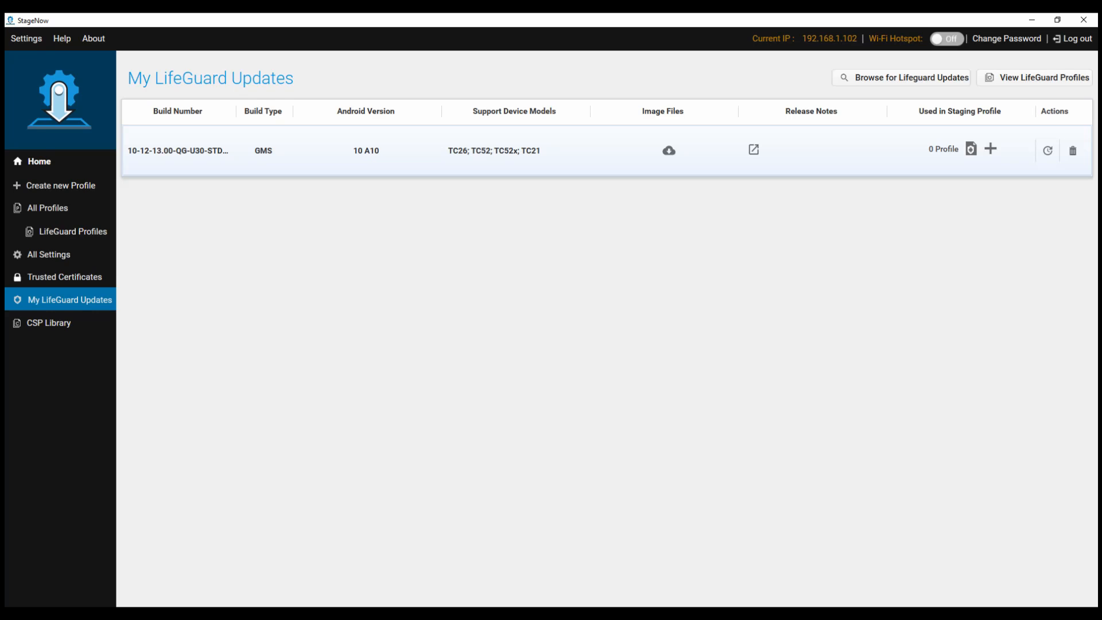
click(669, 151)
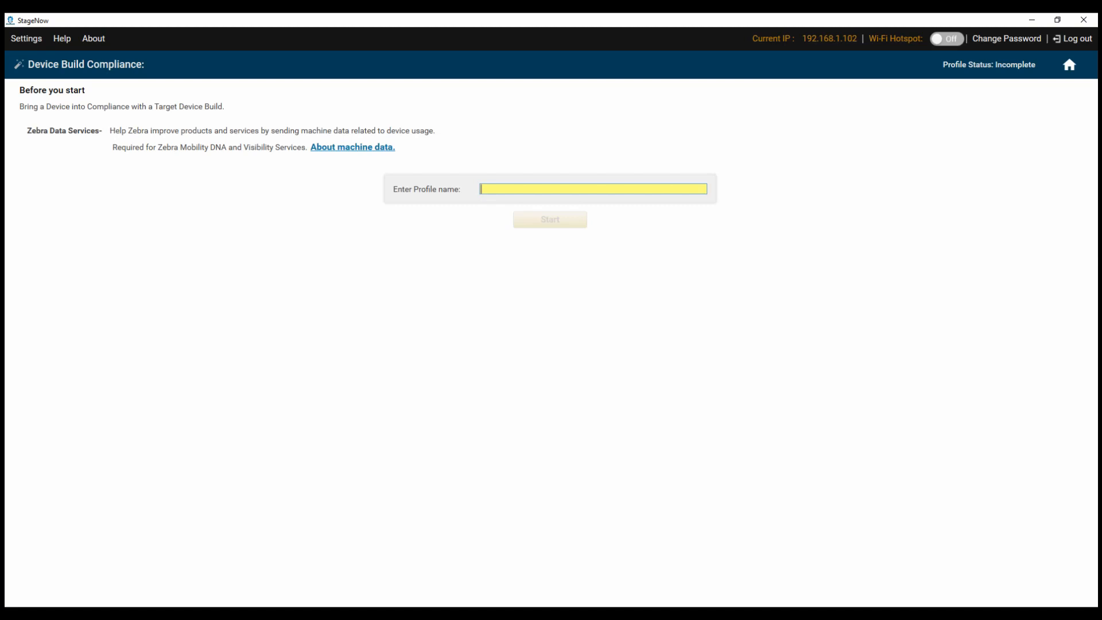
Start a Device Build Compliance profile named TC26-OSUpdate and decline configuring a network for the build download
text(TC26-OSUpdate)
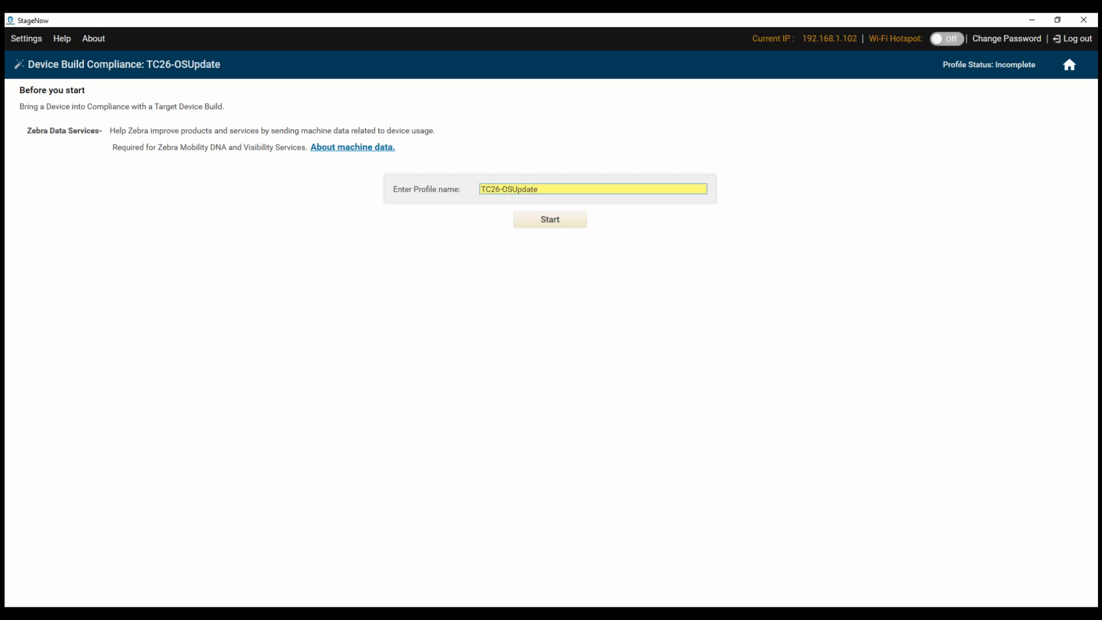
click(550, 219)
mouse_move(834, 614)
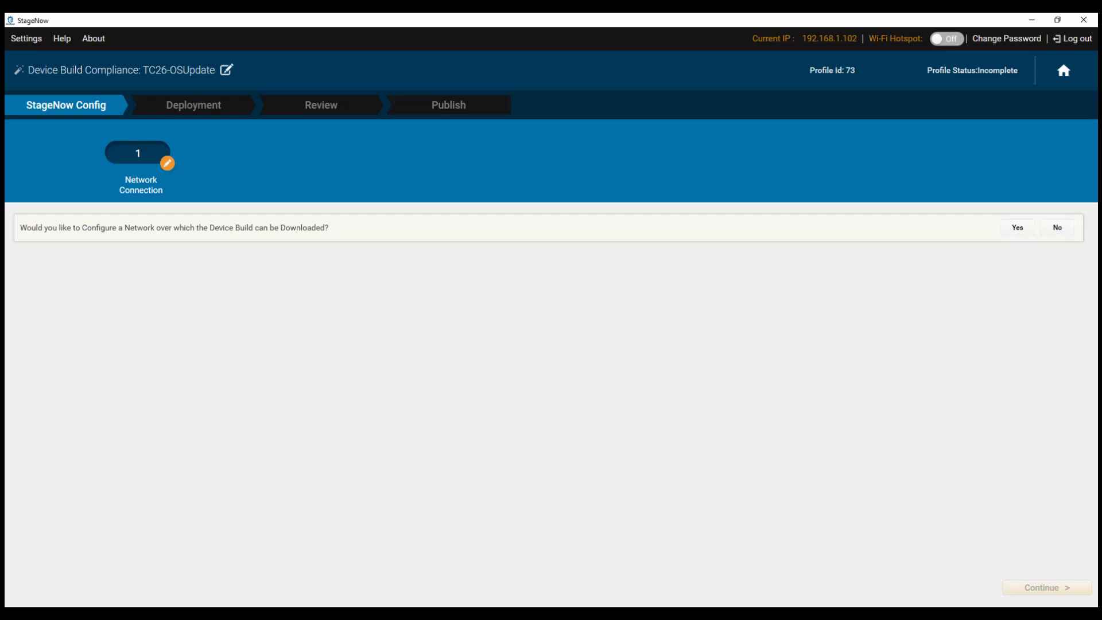
click(1057, 227)
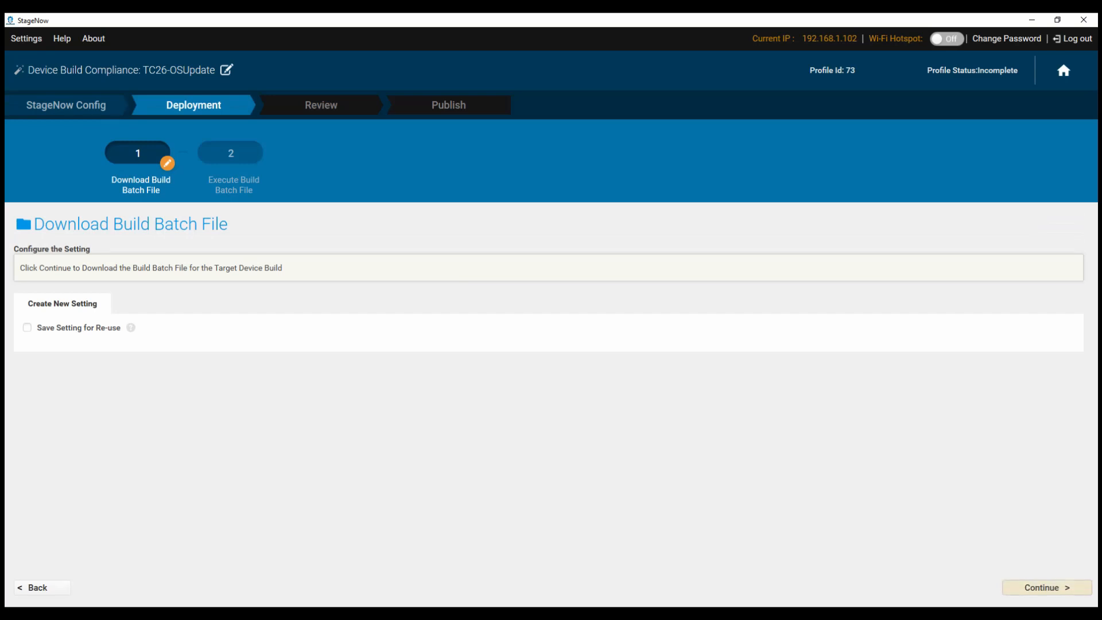
Accept the settings for downloading and executing the build batch file without saving them for re-use, and complete the profile
click(1046, 588)
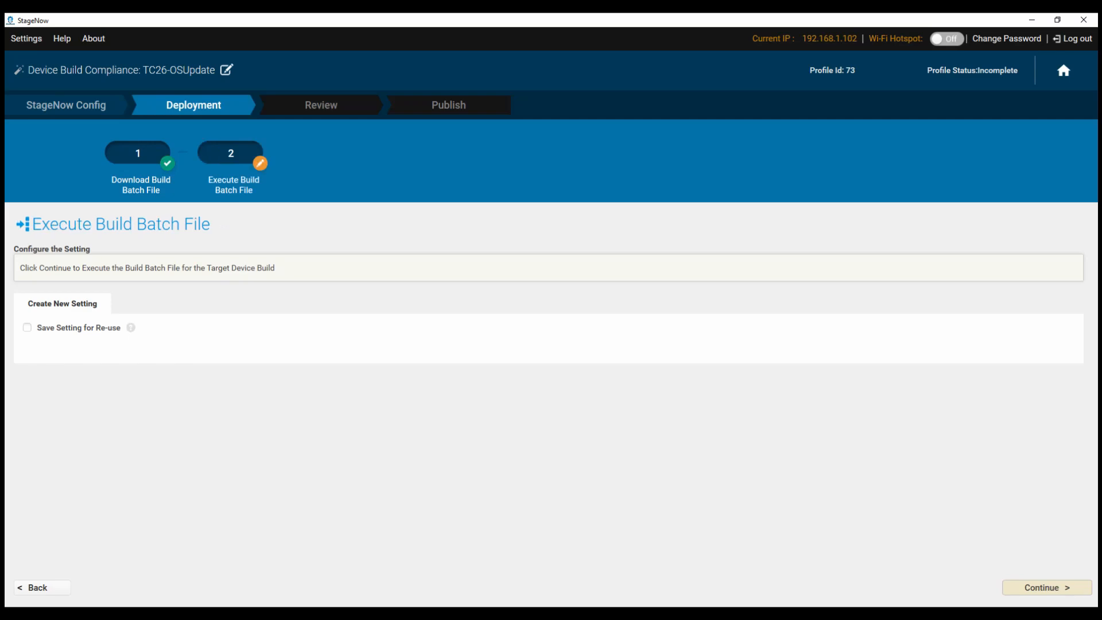
click(1046, 588)
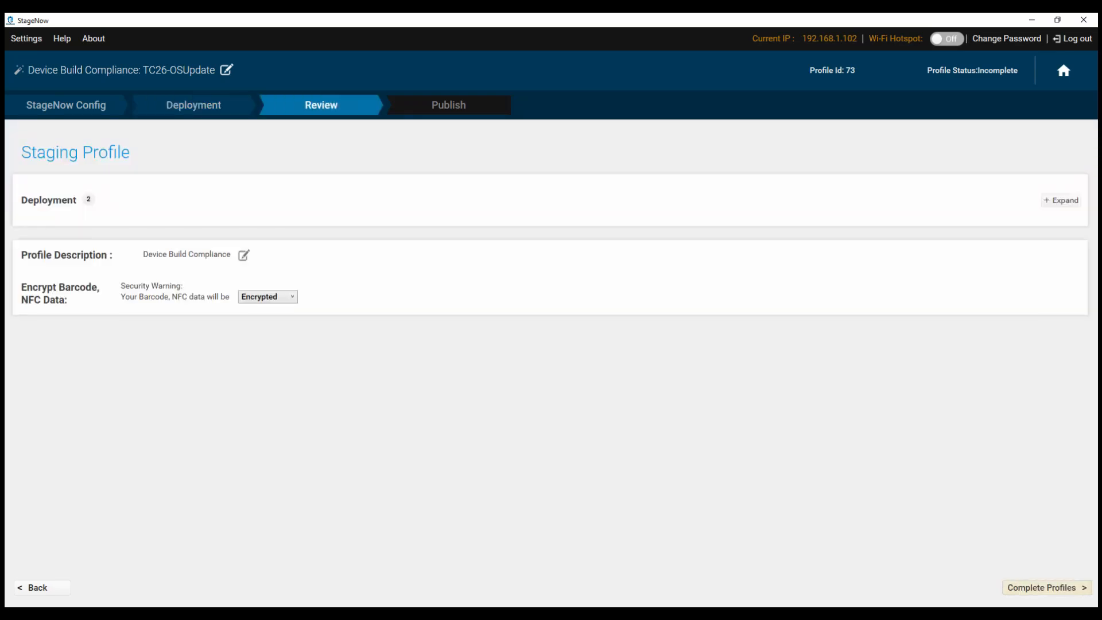
click(1047, 588)
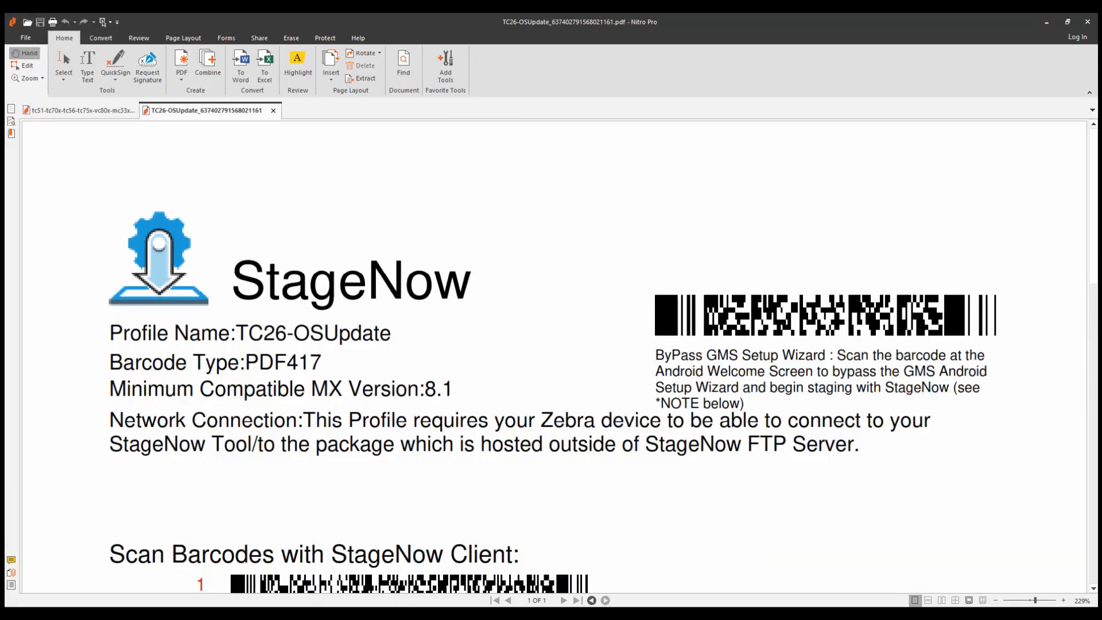
Examine the TC26-OSUpdate staging barcode sheet and return to My LifeGuard Updates
scroll(551, 356, down, 5)
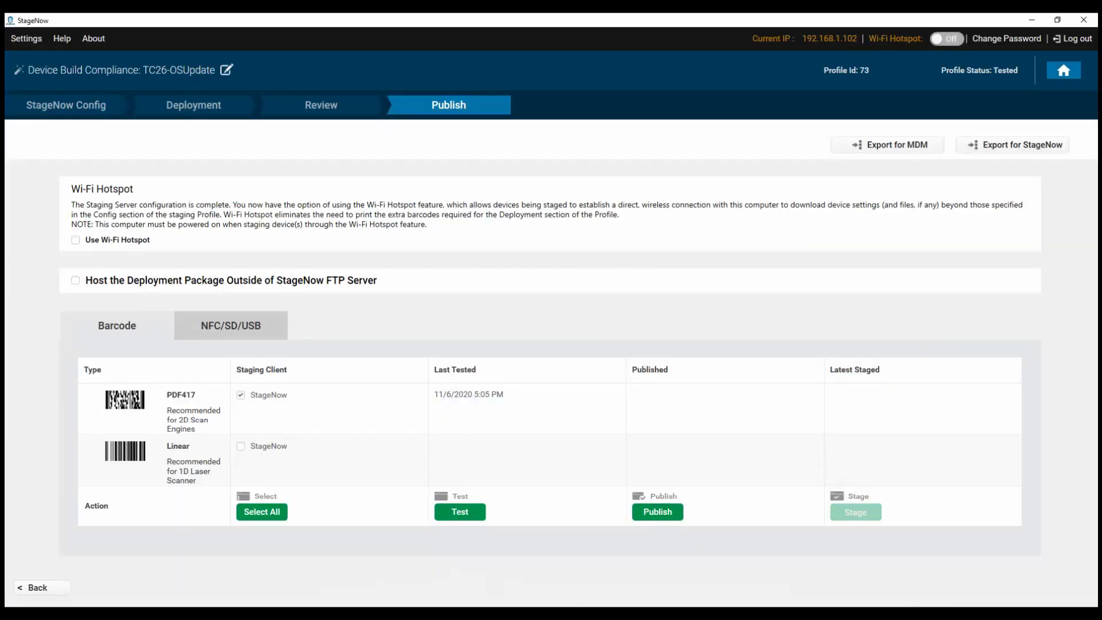
click(1064, 70)
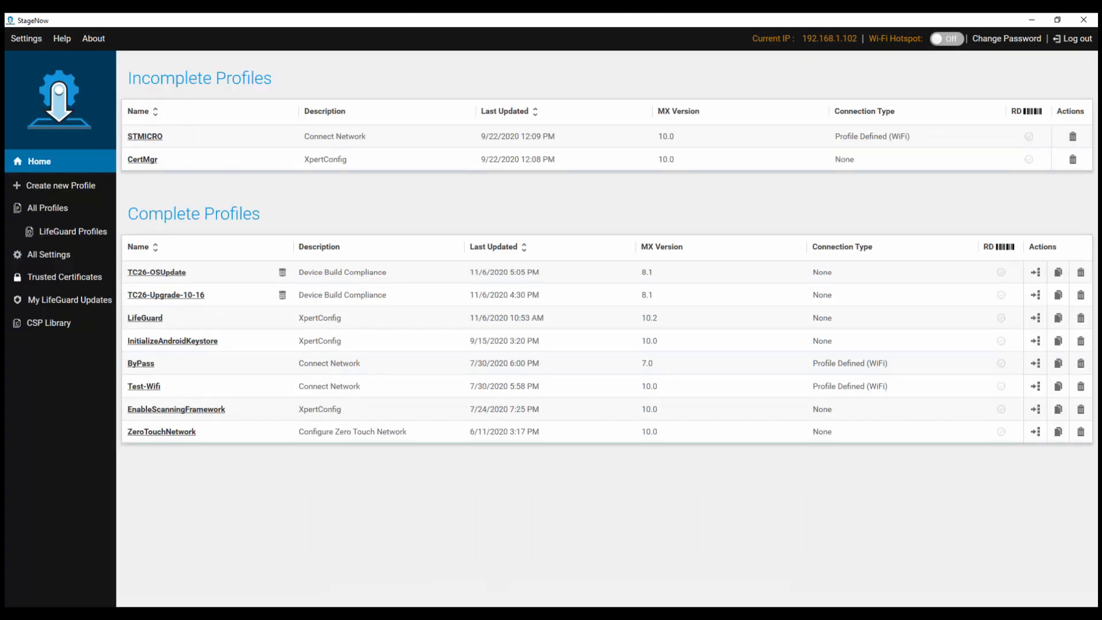
click(70, 299)
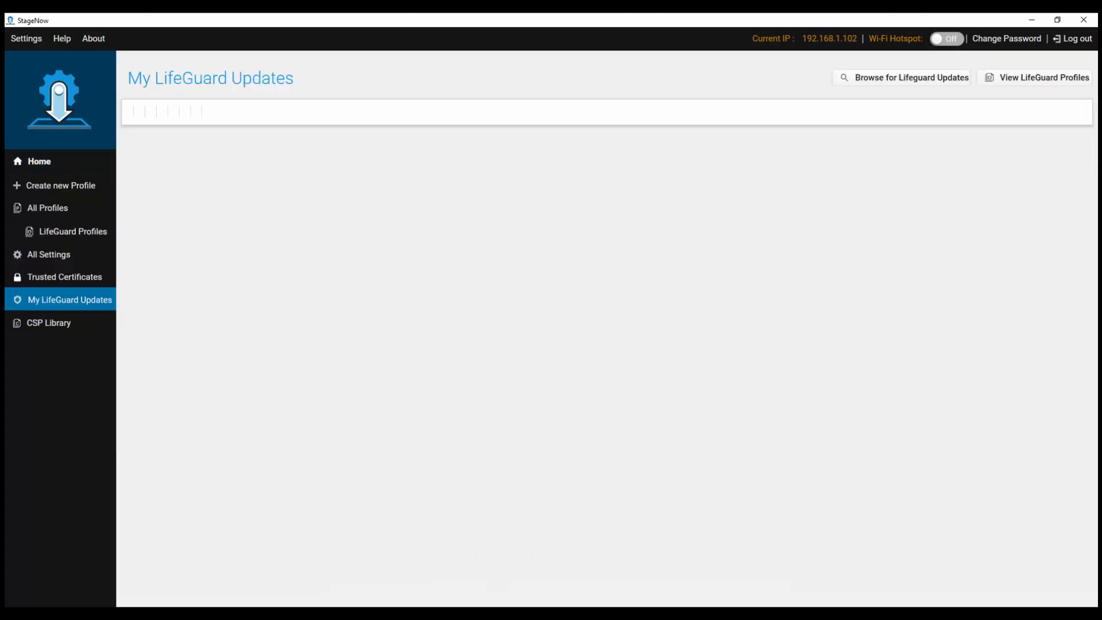